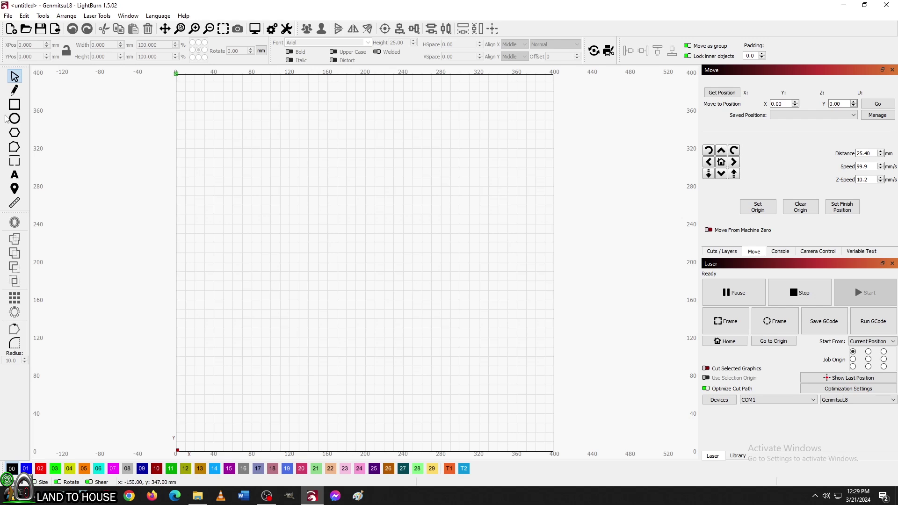
# Step: Draw a circle and, with units switched to inches, size it to 1.5 in
pyautogui.click(14, 119)
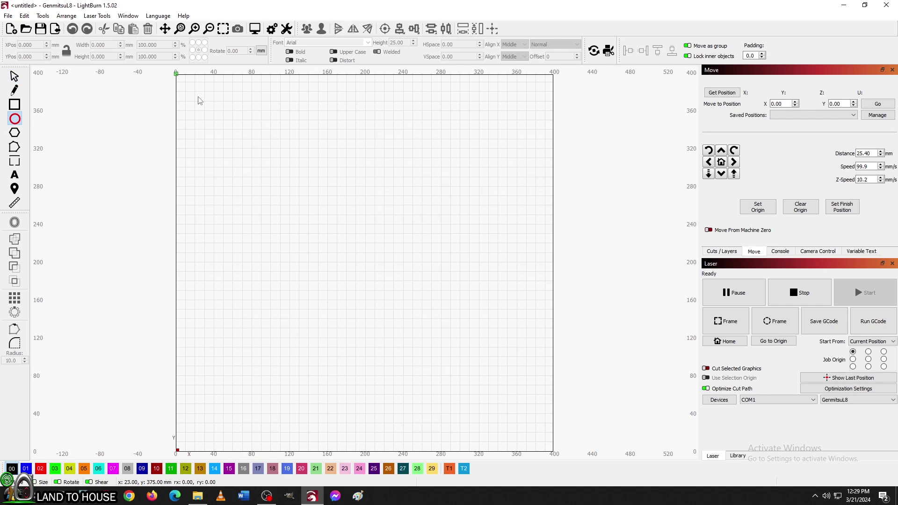
pyautogui.moveTo(197, 98); pyautogui.dragTo(232, 138)
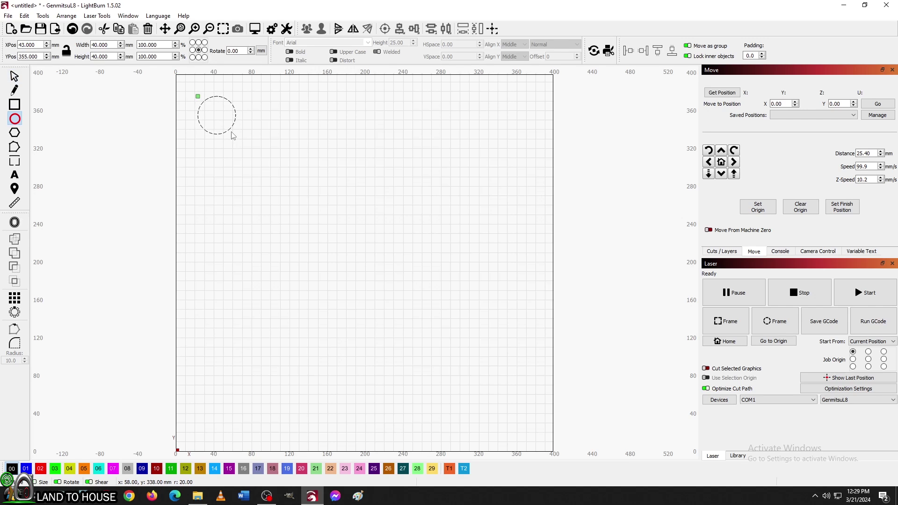
pyautogui.click(262, 51)
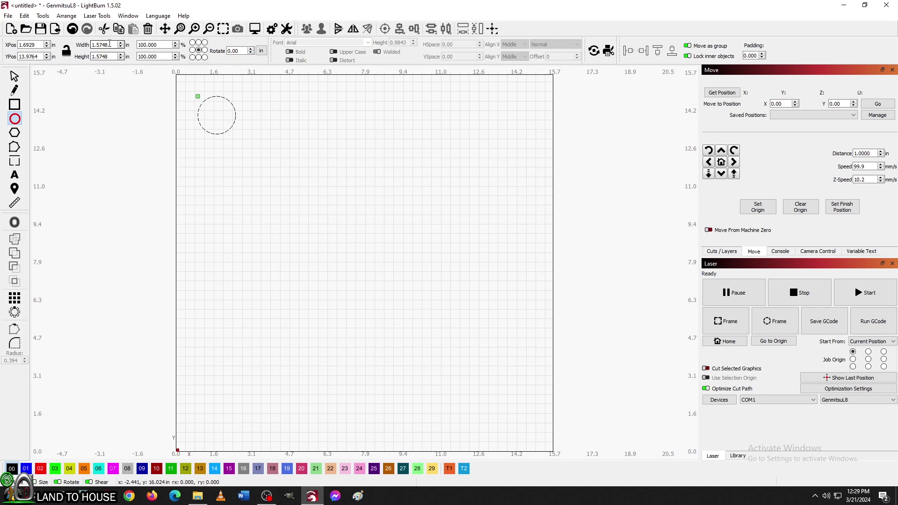
pyautogui.doubleClick(110, 45)
pyautogui.write('1')
pyautogui.click(101, 56)
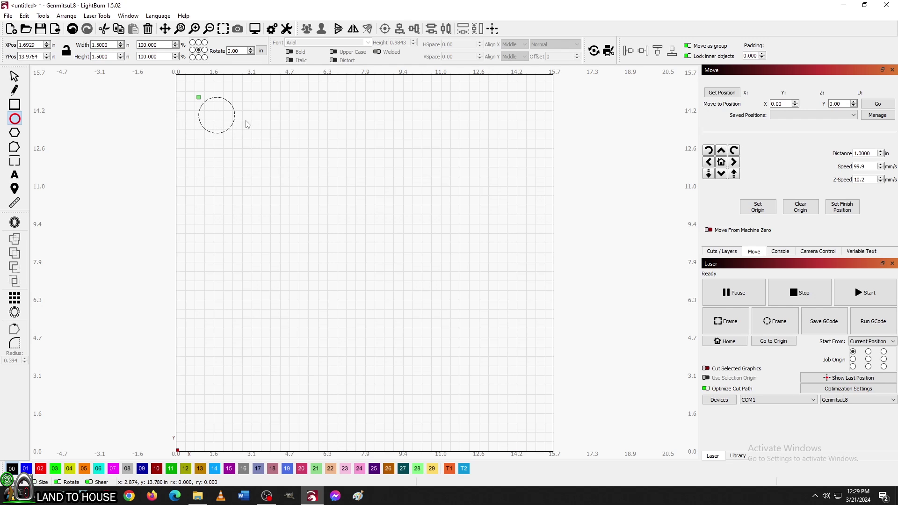
# Step: Draw a 0.25 in circle and centre it inside the large circle
pyautogui.moveTo(251, 126); pyautogui.dragTo(253, 131)
pyautogui.moveTo(254, 131); pyautogui.dragTo(254, 131)
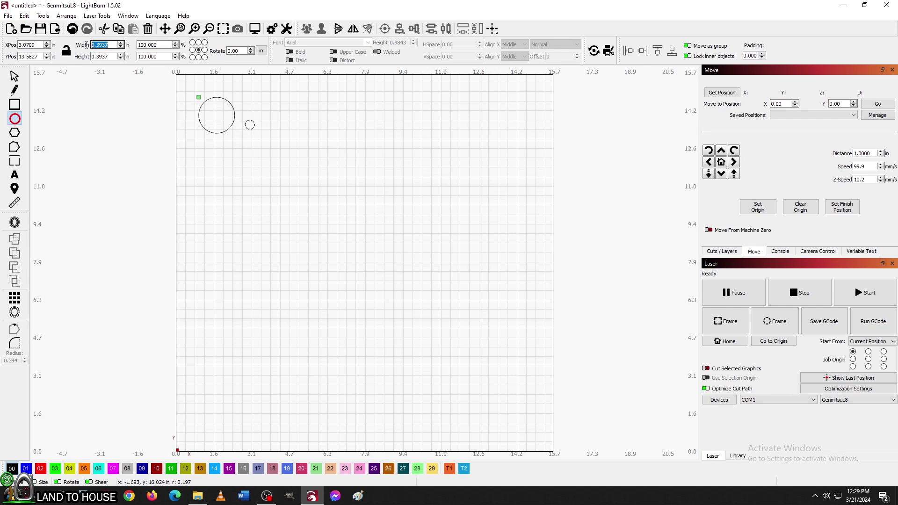
pyautogui.write('.25')
pyautogui.press('Return')
pyautogui.moveTo(246, 124); pyautogui.dragTo(216, 115)
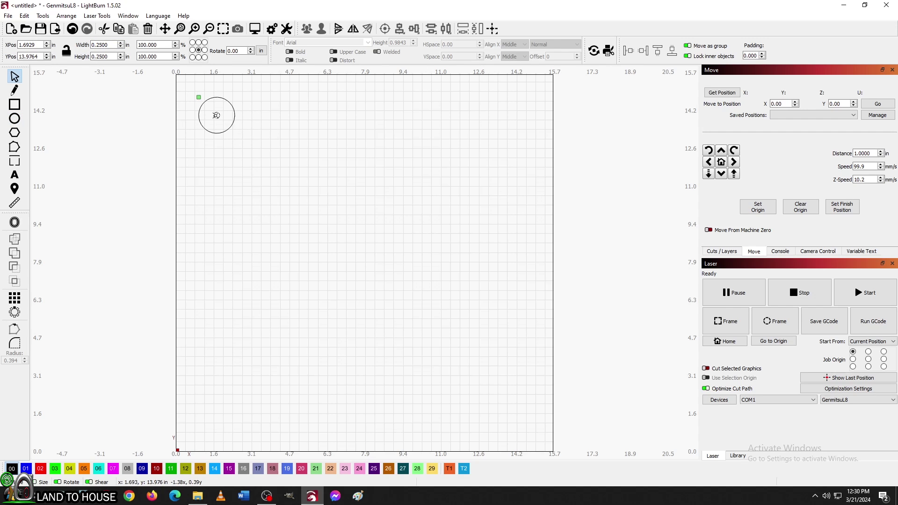
pyautogui.click(249, 151)
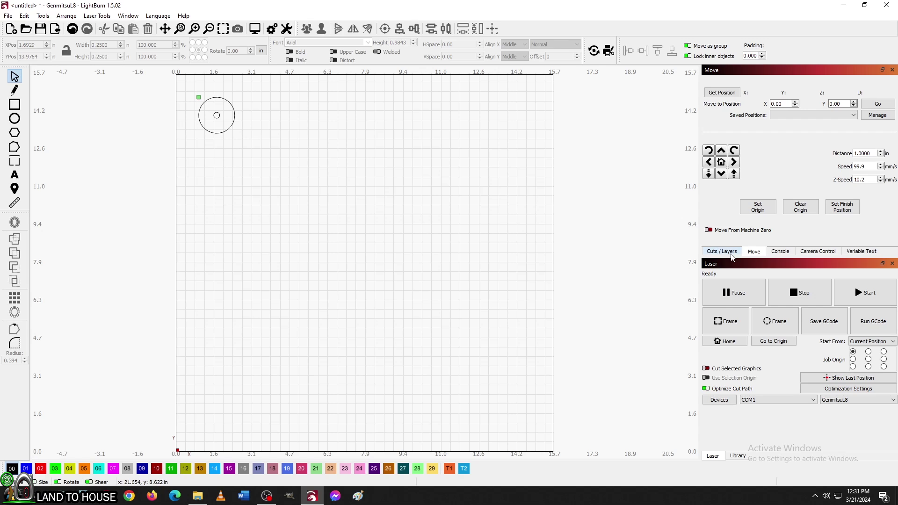
# Step: Set layer 00 (Labels) to Line mode and bring up its Cut Settings Editor
pyautogui.click(732, 253)
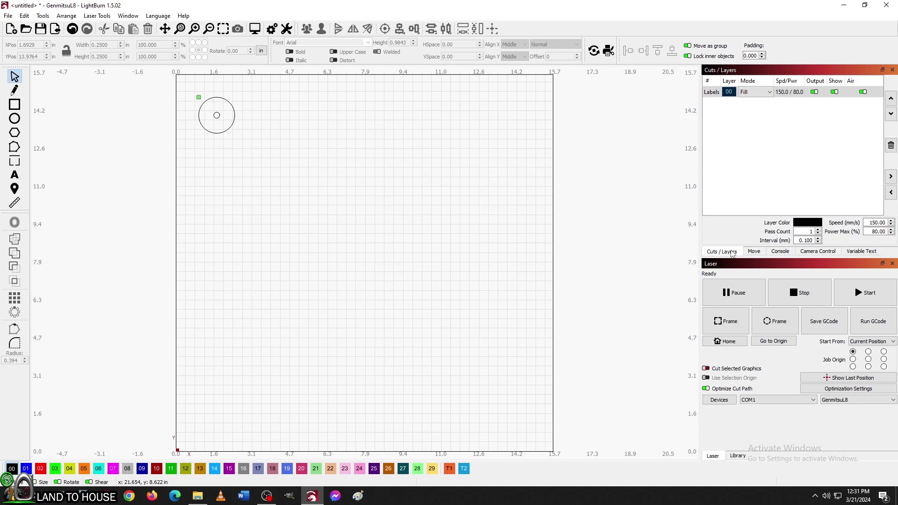
pyautogui.click(753, 94)
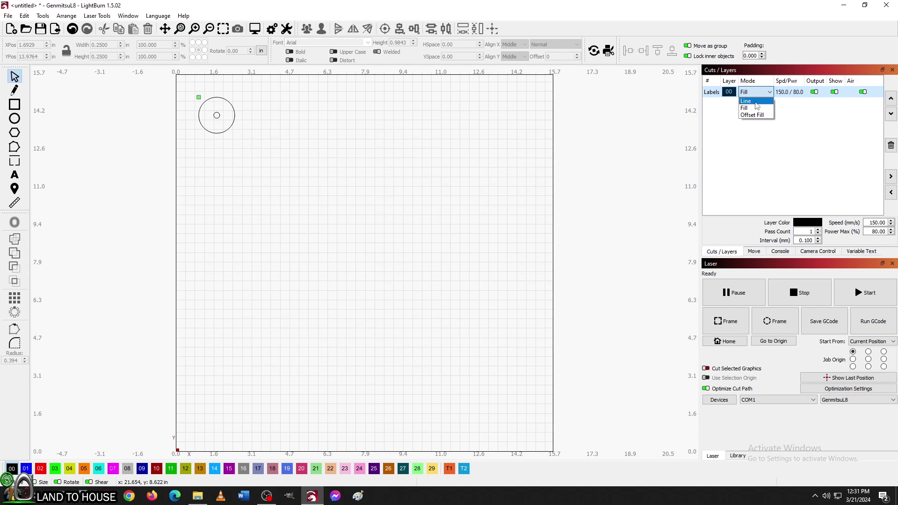
pyautogui.click(756, 101)
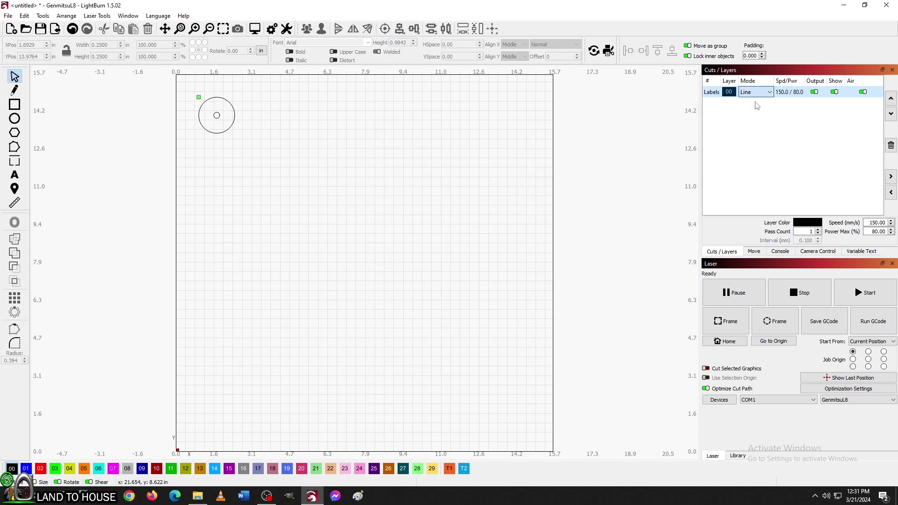
pyautogui.doubleClick(788, 93)
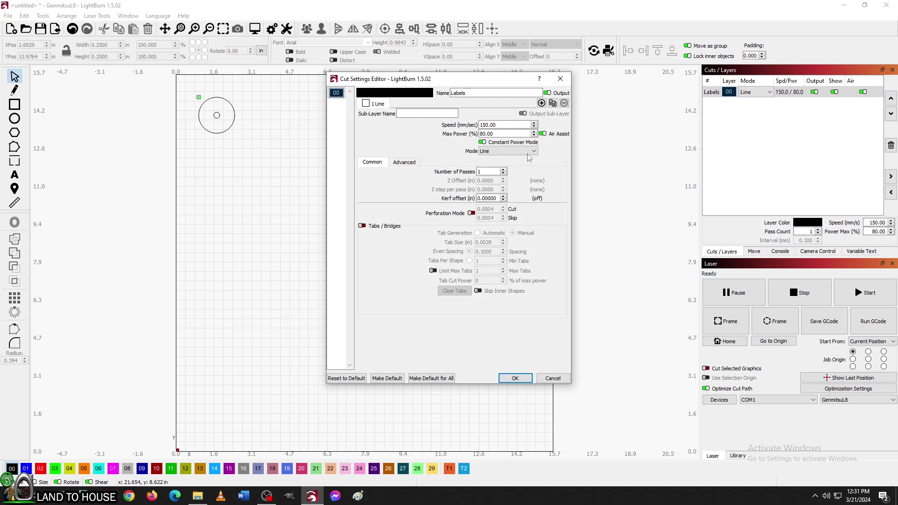
# Step: Enter 5 mm/s speed and 70 max power for the Labels layer
pyautogui.write('5')
pyautogui.press('Tab')
pyautogui.write('70')
pyautogui.moveTo(471, 83); pyautogui.dragTo(392, 110)
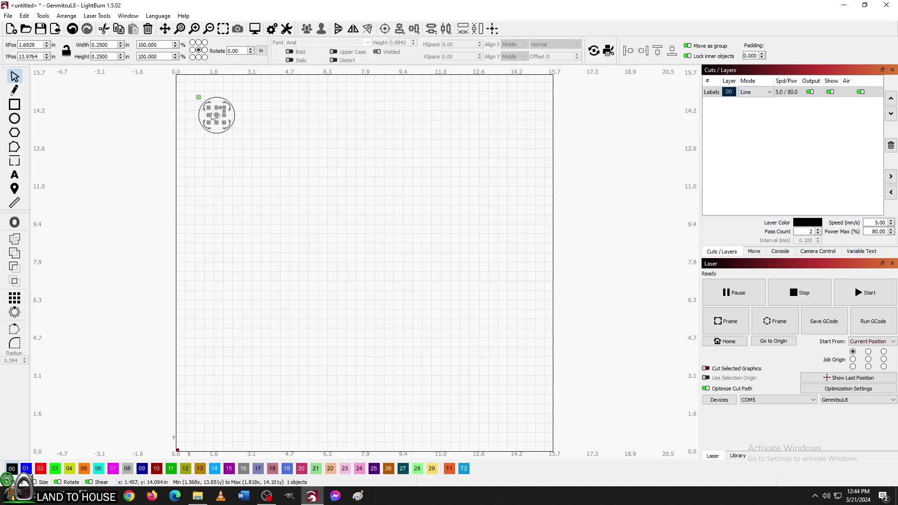
# Step: Resize the circle to 1.4 × 1.4 in and move it to X 1.1024, Y 14.4094 in
pyautogui.click(205, 103)
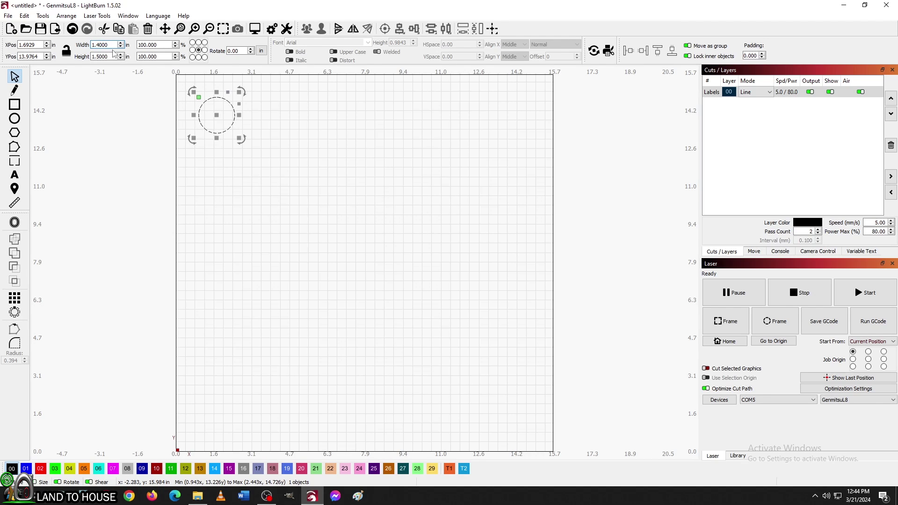
pyautogui.click(100, 57)
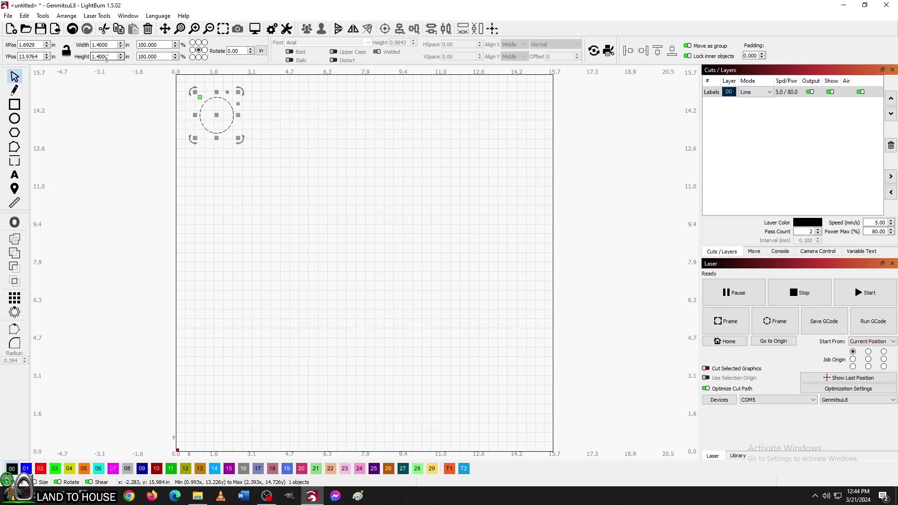
pyautogui.write('1.400')
pyautogui.press('Return')
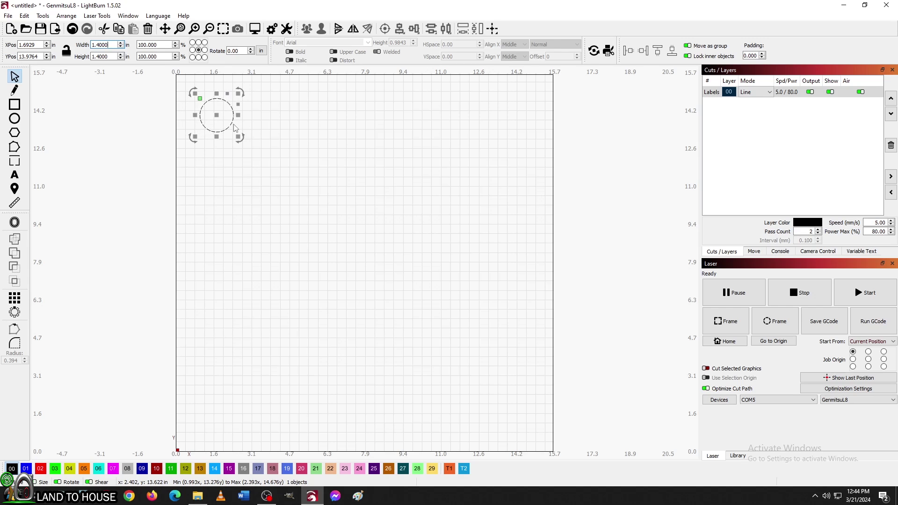
pyautogui.moveTo(235, 128); pyautogui.dragTo(217, 100)
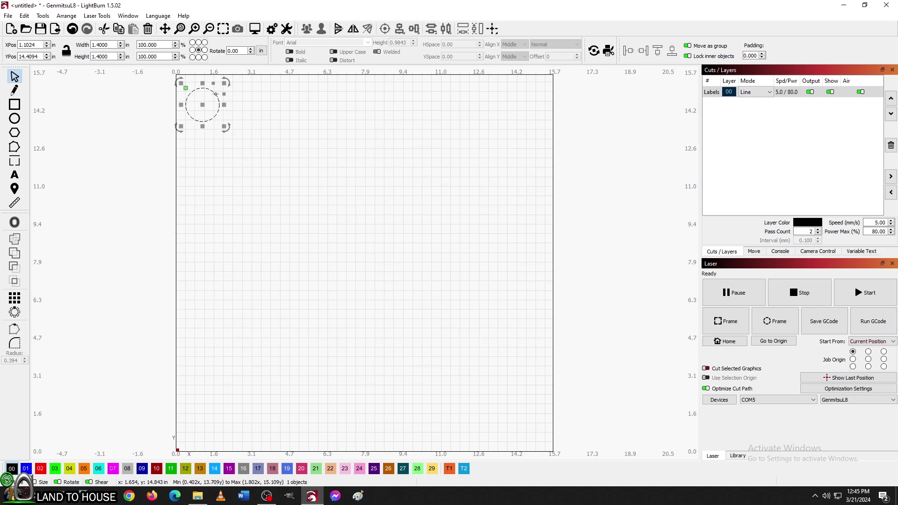
pyautogui.rightClick(217, 95)
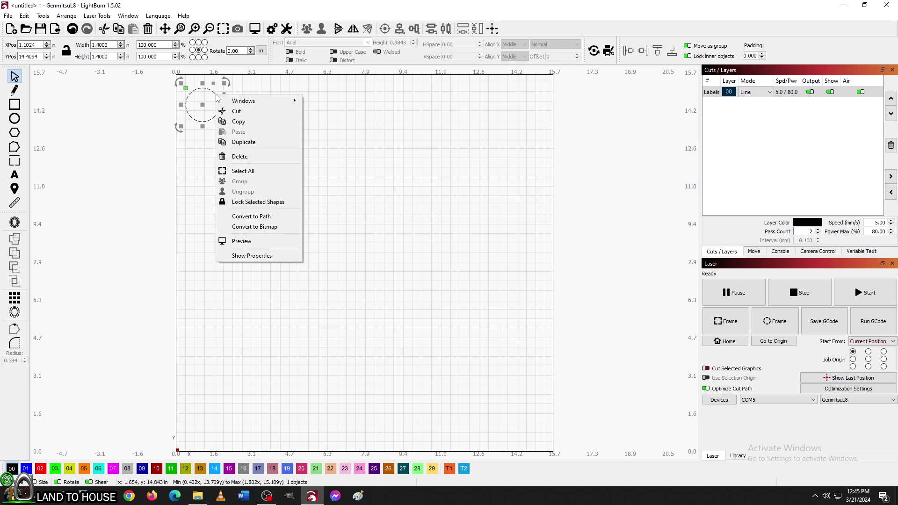
# Step: Duplicate the circle to its right, then duplicate the pair further right along the top row
pyautogui.click(237, 141)
pyautogui.moveTo(205, 105); pyautogui.dragTo(239, 108)
pyautogui.moveTo(252, 150); pyautogui.dragTo(193, 89)
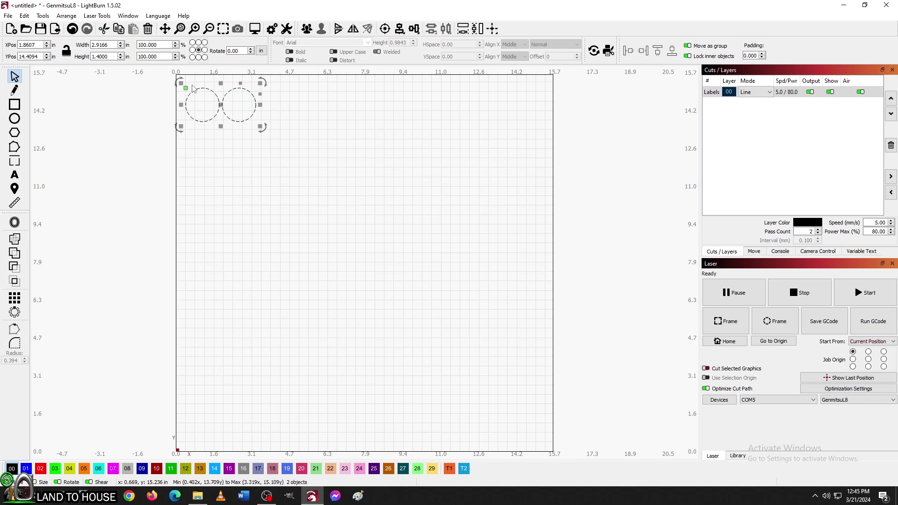
pyautogui.rightClick(215, 109)
pyautogui.click(247, 156)
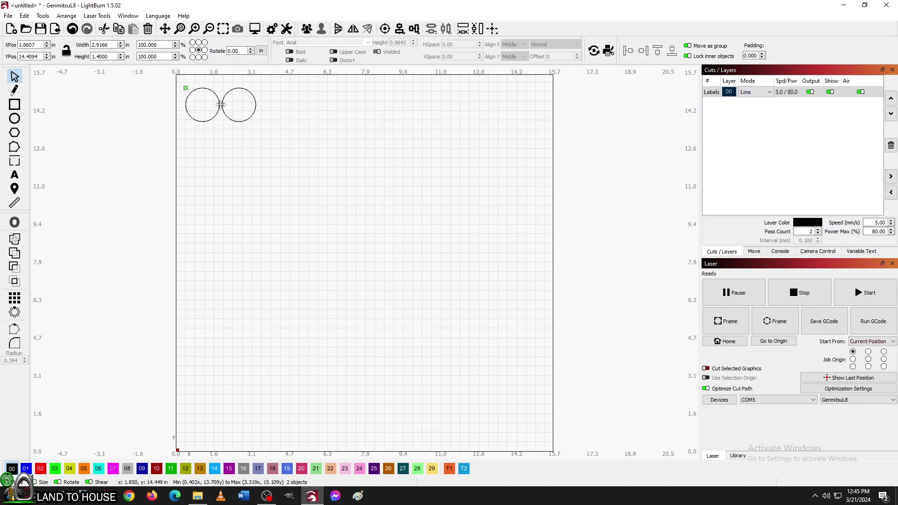
pyautogui.moveTo(221, 104); pyautogui.dragTo(296, 111)
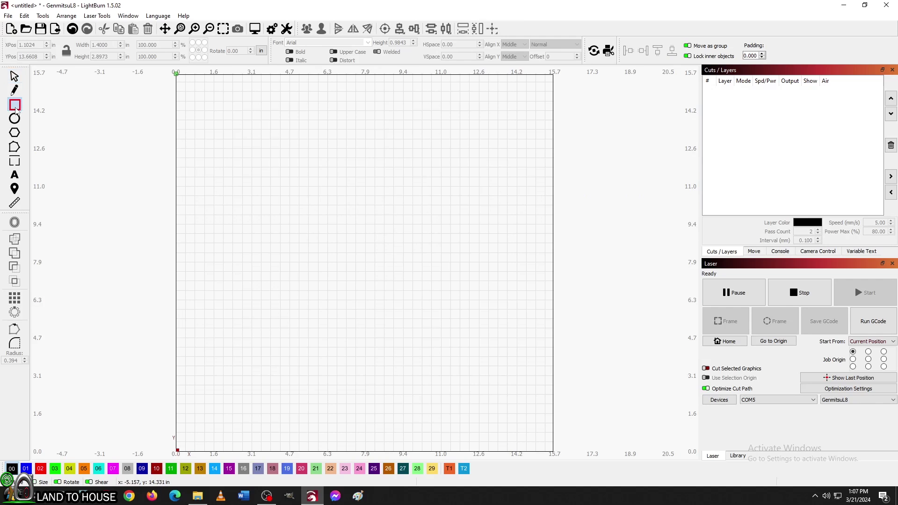
# Step: Draw a rectangle near the bed's top-left and size it to 2 in wide by 1 in tall
pyautogui.moveTo(204, 99); pyautogui.dragTo(243, 116)
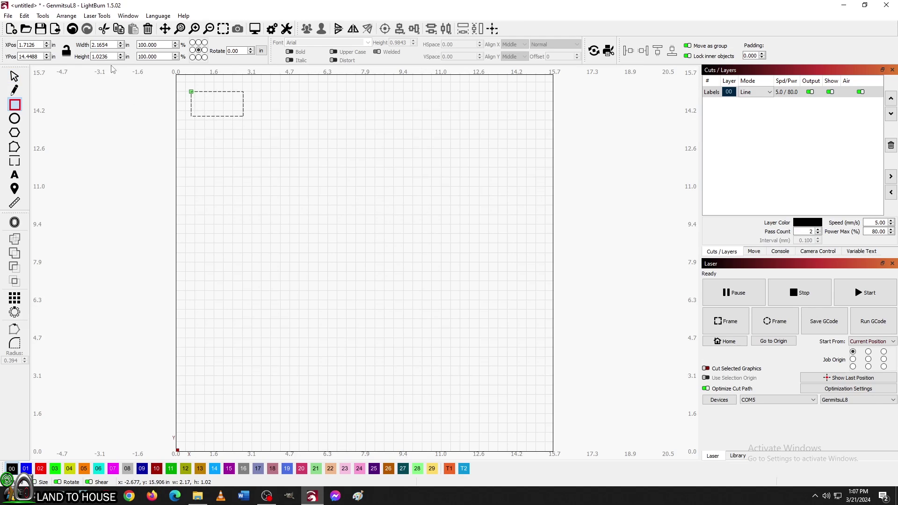
pyautogui.doubleClick(94, 45)
pyautogui.write('2')
pyautogui.press('Return')
pyautogui.doubleClick(91, 57)
pyautogui.write('1')
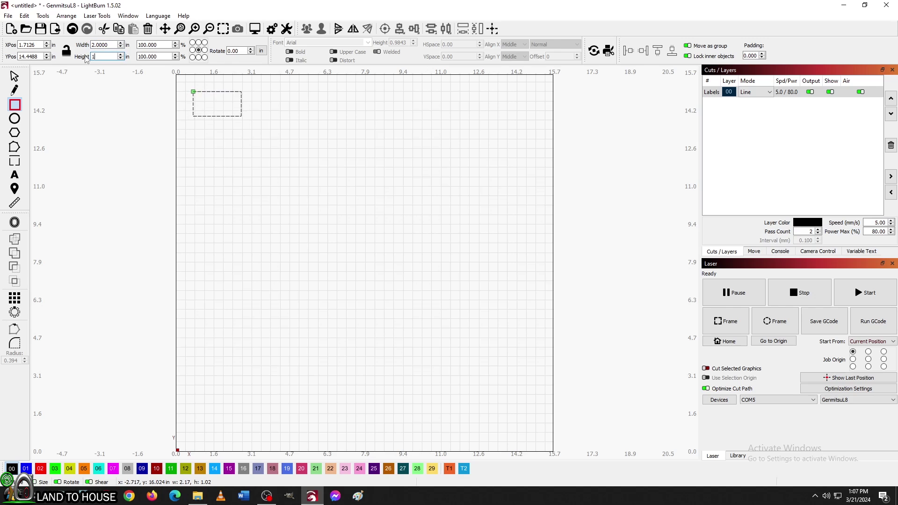
pyautogui.press('Return')
# Step: Round all four corners of the 2 × 1 in rectangle with a 0.2 corner radius
pyautogui.click(16, 345)
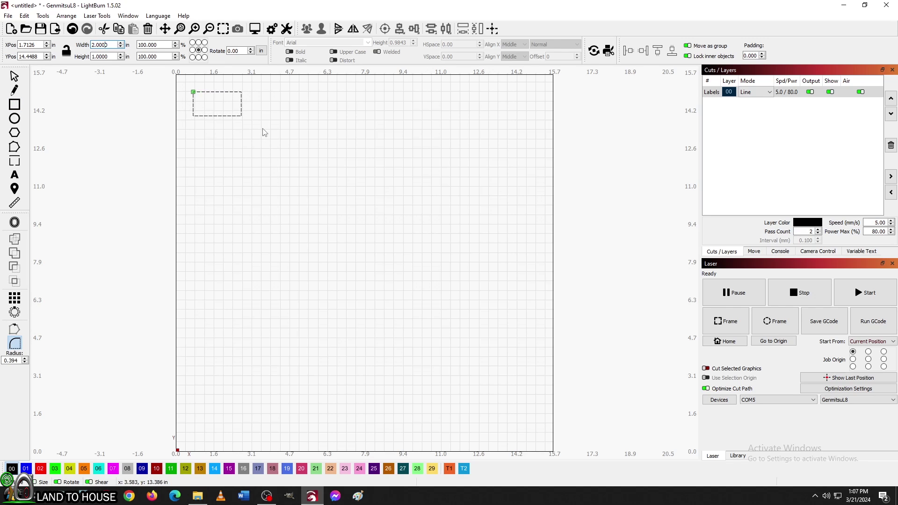
pyautogui.click(243, 117)
pyautogui.hotkey('ctrl', 'z')
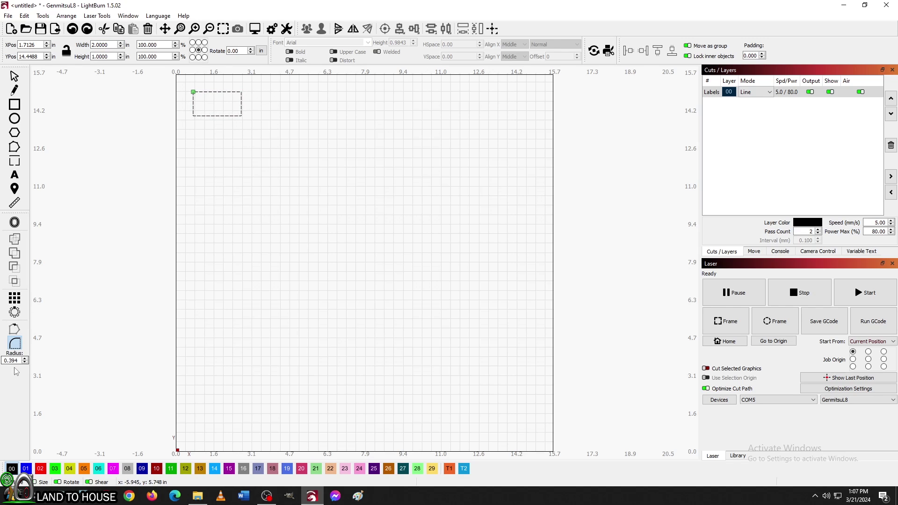
pyautogui.doubleClick(11, 360)
pyautogui.write('2')
pyautogui.click(242, 115)
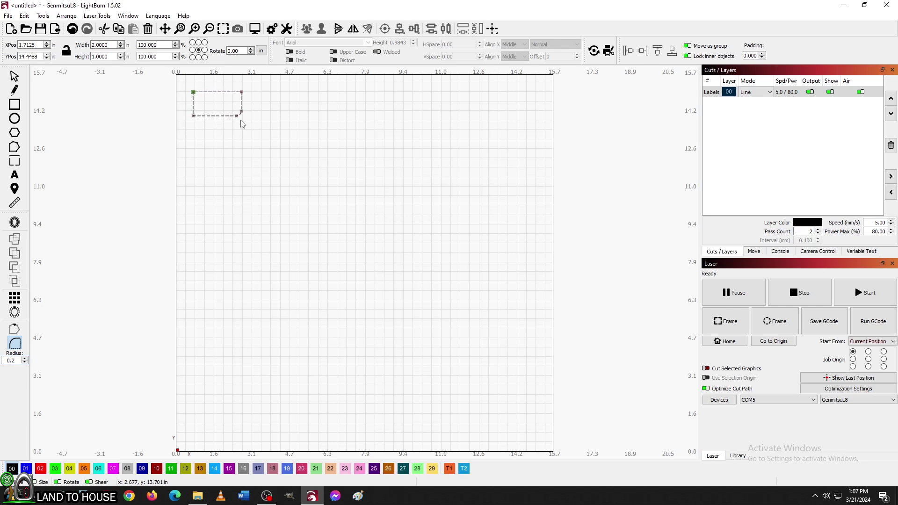
pyautogui.click(243, 92)
pyautogui.click(193, 92)
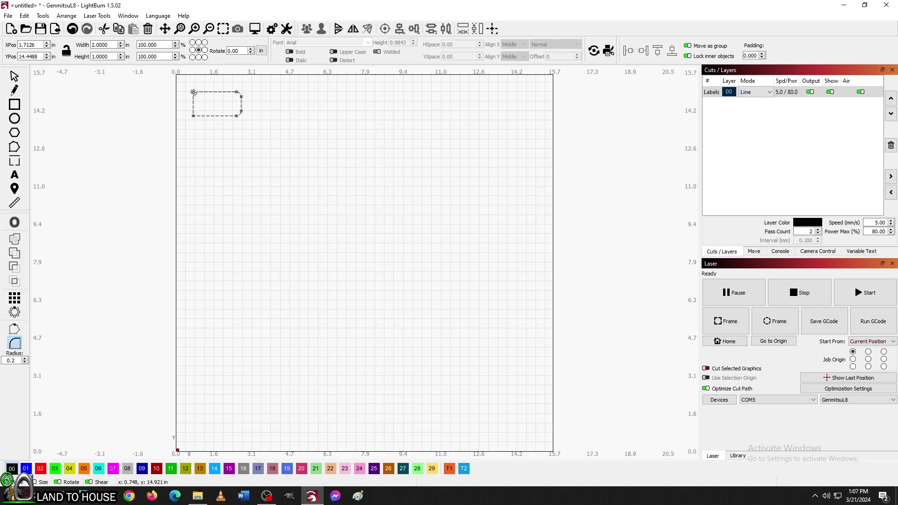
pyautogui.click(195, 116)
pyautogui.click(14, 77)
pyautogui.click(303, 183)
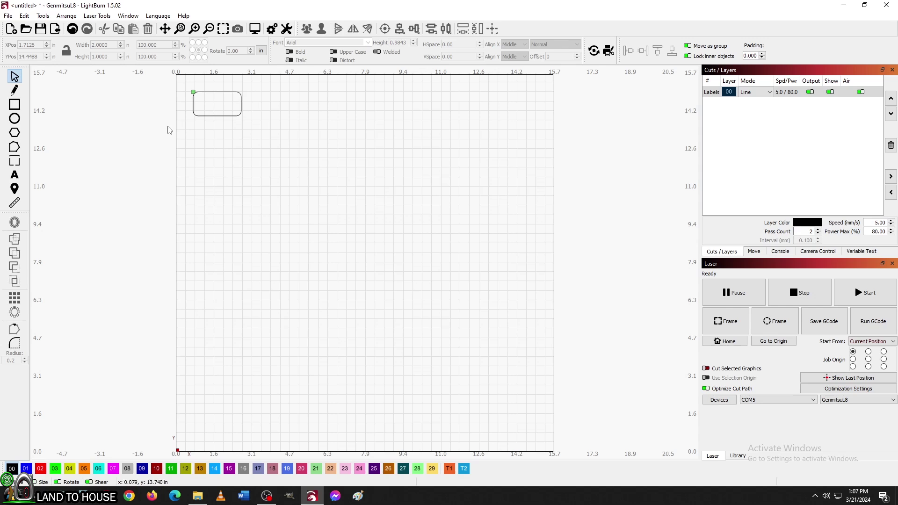
# Step: Add the two-line text '1/2" Union' inside the rectangle
pyautogui.click(17, 177)
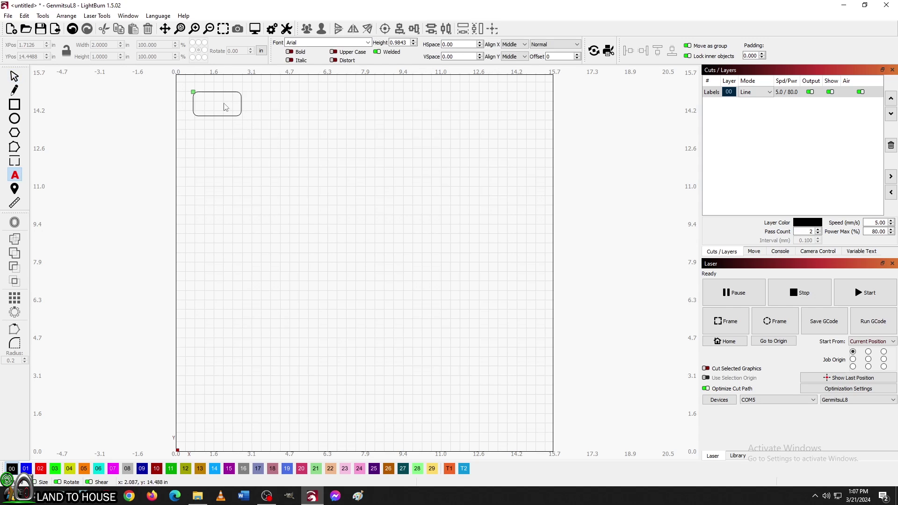
pyautogui.click(207, 108)
pyautogui.write('"')
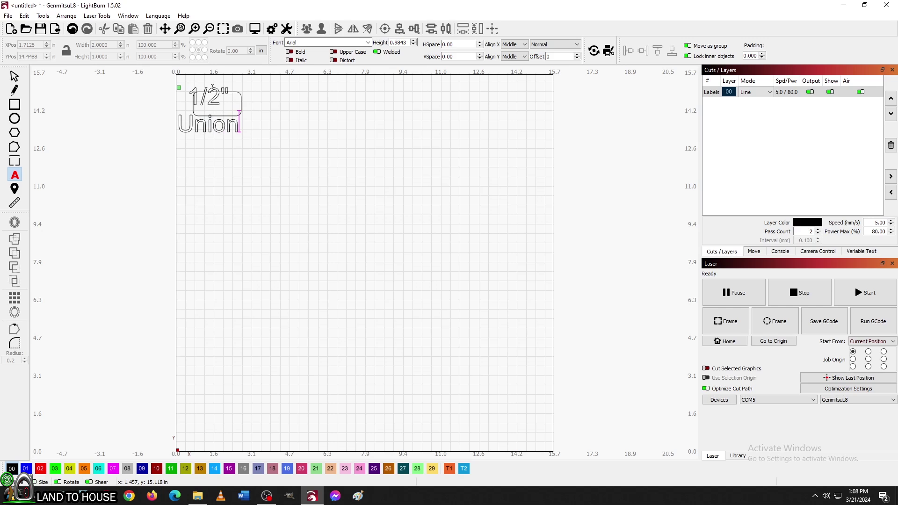
pyautogui.press('Escape')
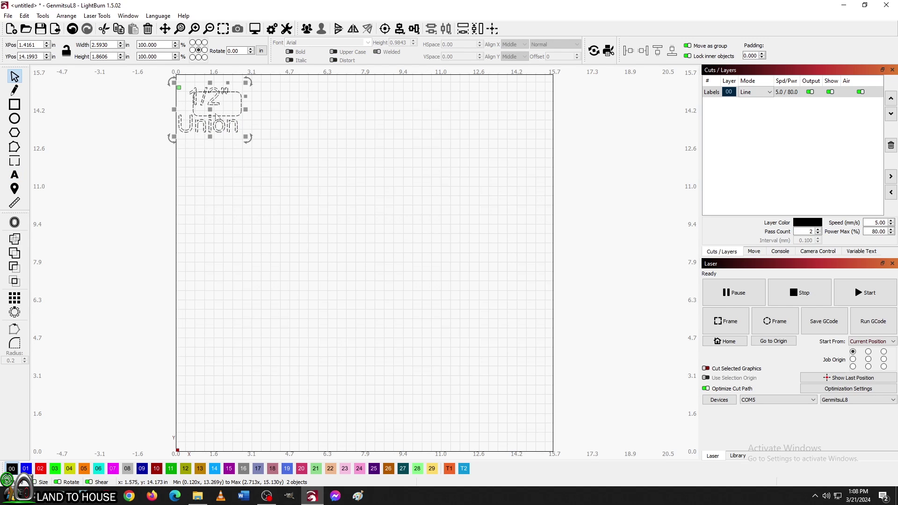
# Step: Scale the text alone down to about 0.98 × 0.75 in so it fits inside the label
pyautogui.moveTo(246, 137); pyautogui.dragTo(235, 128)
pyautogui.hotkey('ctrl', 'z')
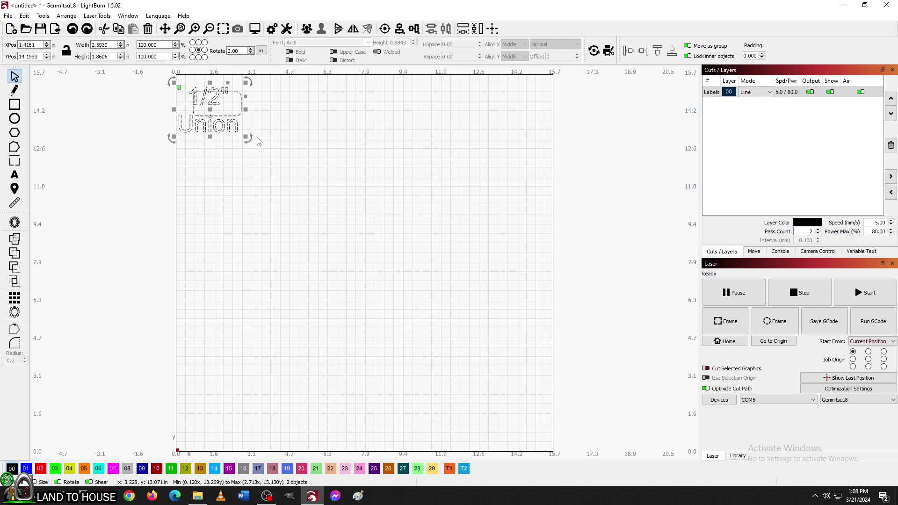
pyautogui.hotkey('ctrl', 'z')
pyautogui.click(233, 135)
pyautogui.moveTo(241, 137); pyautogui.dragTo(329, 290)
pyautogui.scroll(3, 232, 128)
# Step: Select the text and rounded rectangle together and align them to centre vertically and horizontally
pyautogui.scroll(1, 318, 245)
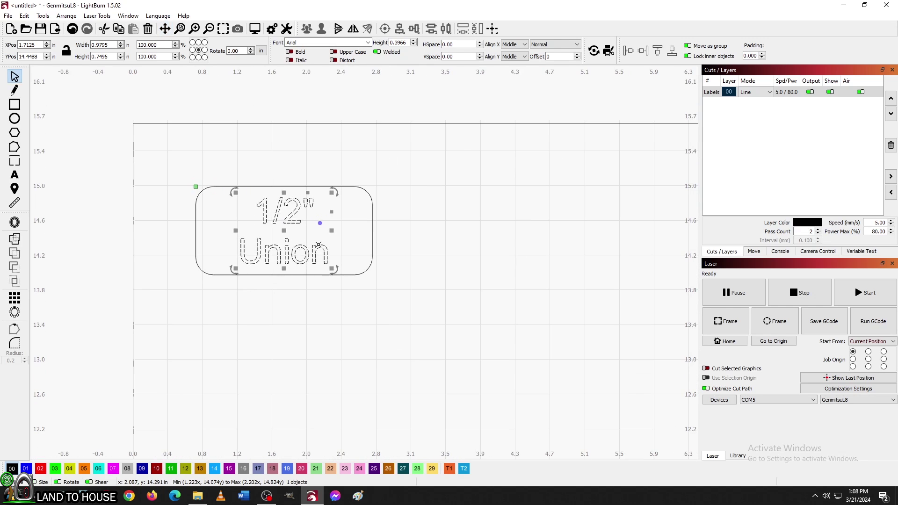
pyautogui.click(424, 208)
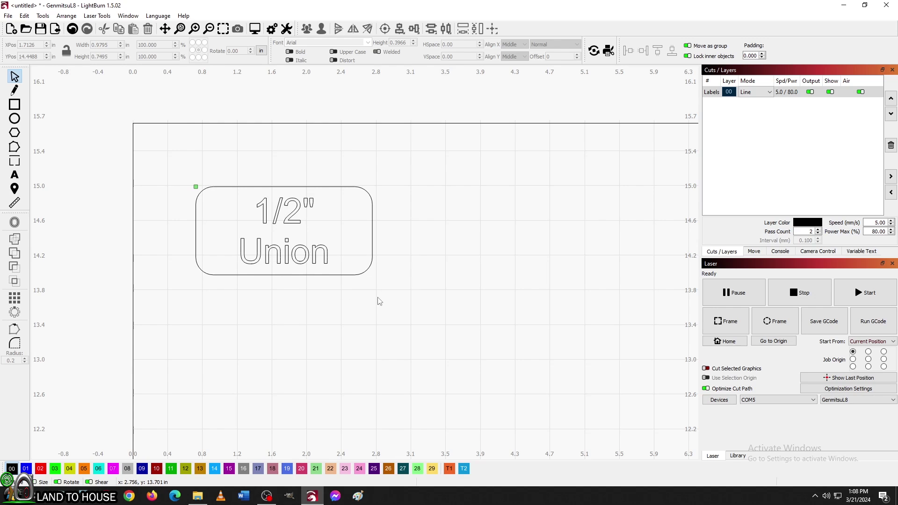
pyautogui.moveTo(380, 301); pyautogui.dragTo(174, 149)
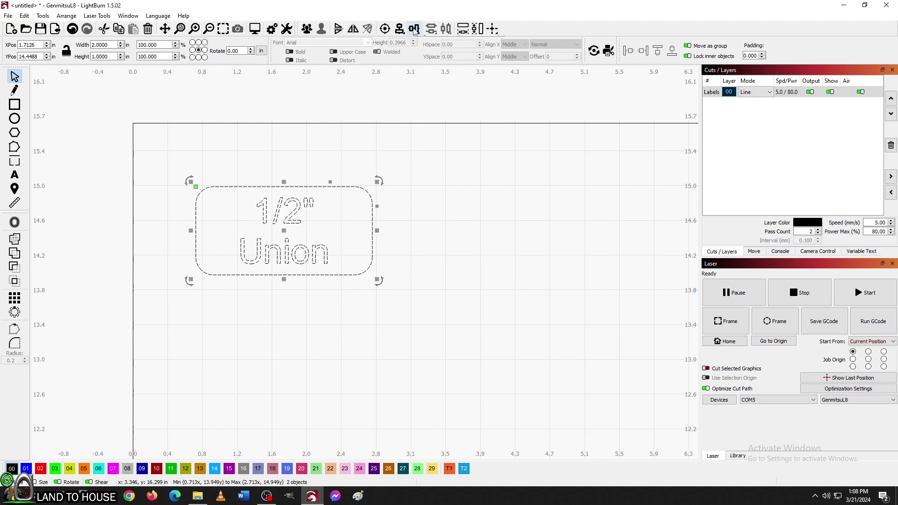
pyautogui.click(400, 30)
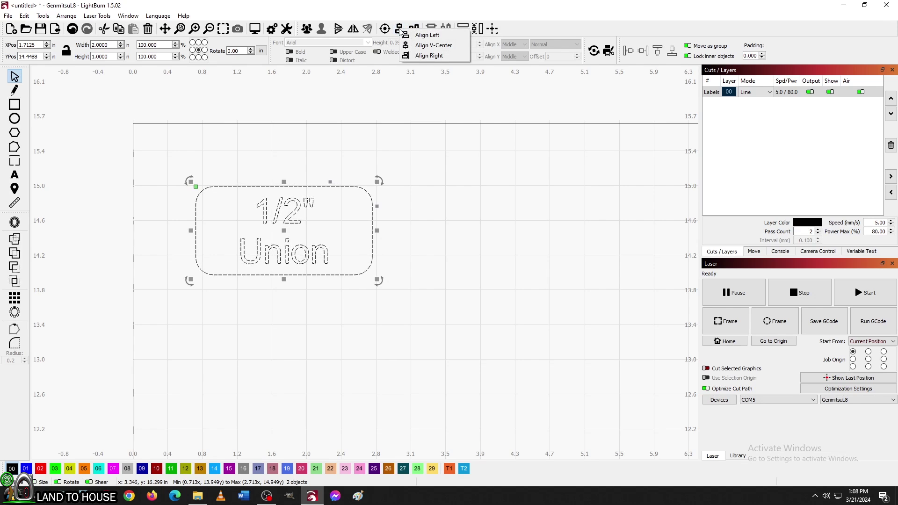
pyautogui.click(425, 45)
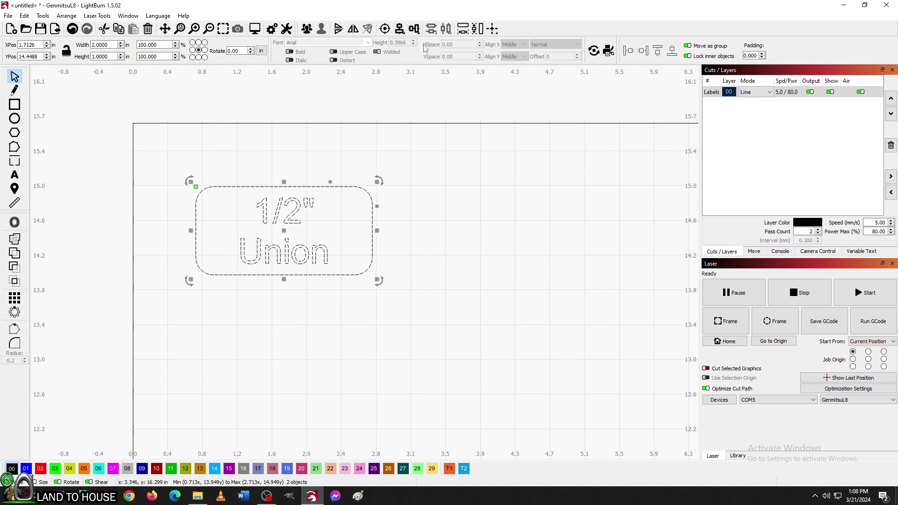
pyautogui.click(415, 28)
pyautogui.click(431, 47)
pyautogui.click(416, 190)
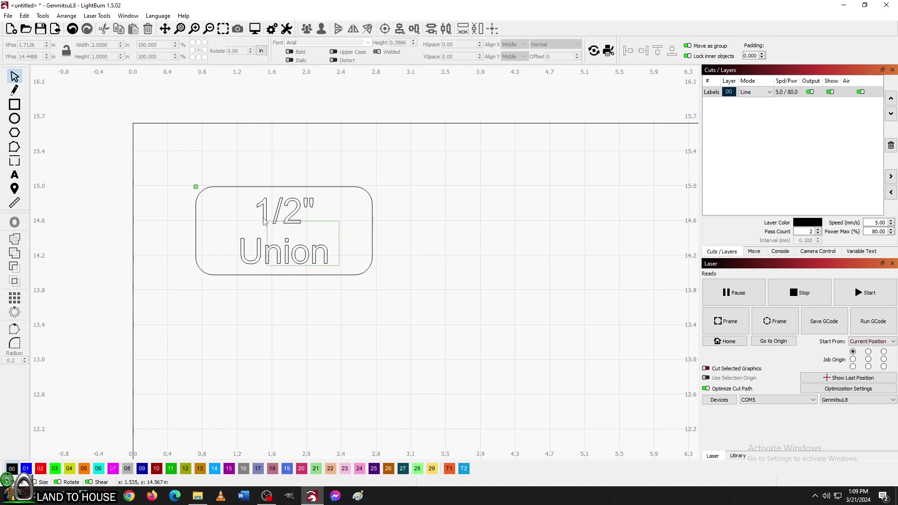
# Step: Assign the '1/2" Union' text to new Cutout layer 01 and open the Labels layer cut settings
pyautogui.click(314, 257)
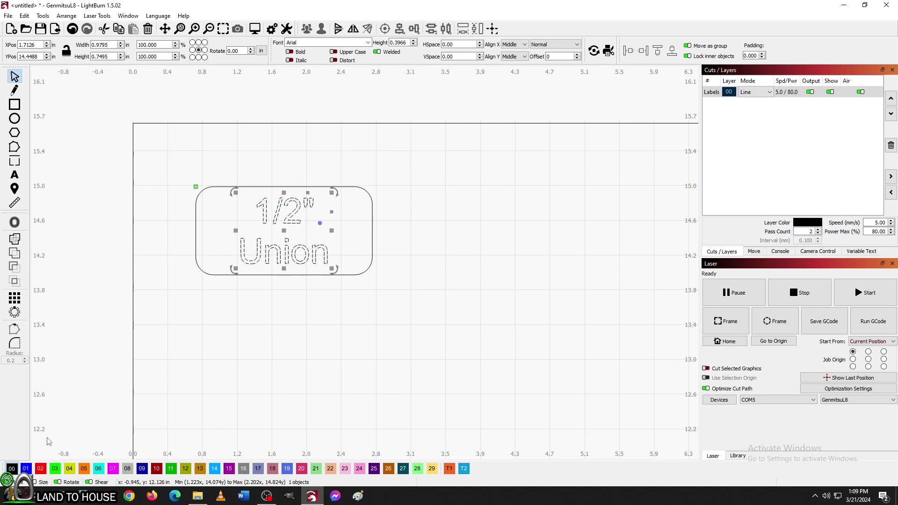
pyautogui.click(26, 469)
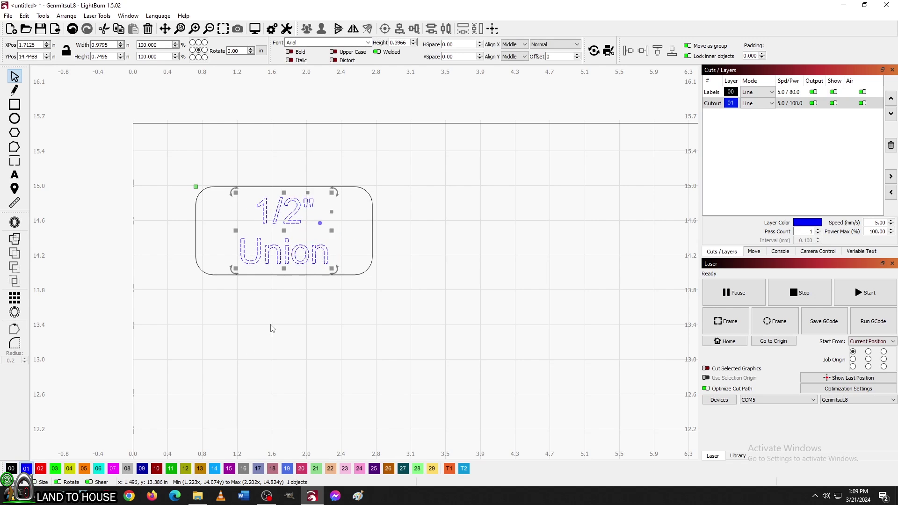
pyautogui.click(365, 294)
pyautogui.click(365, 273)
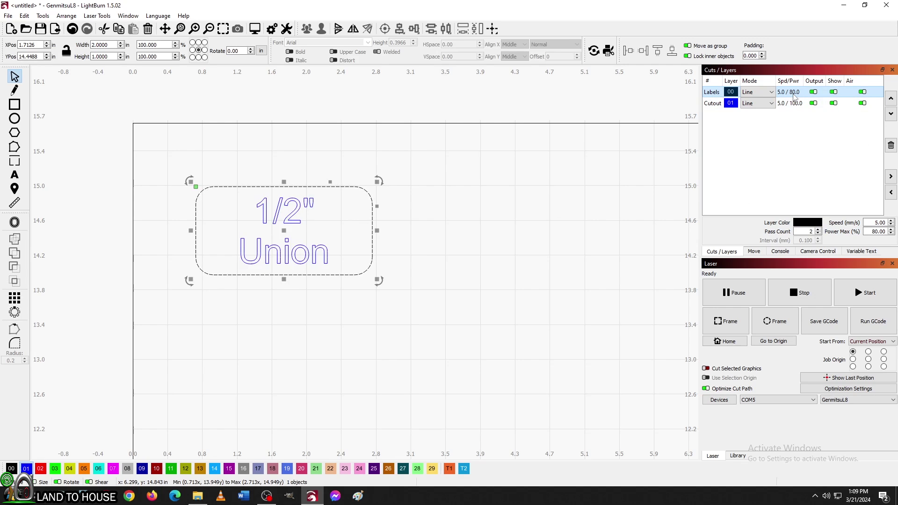
pyautogui.doubleClick(791, 92)
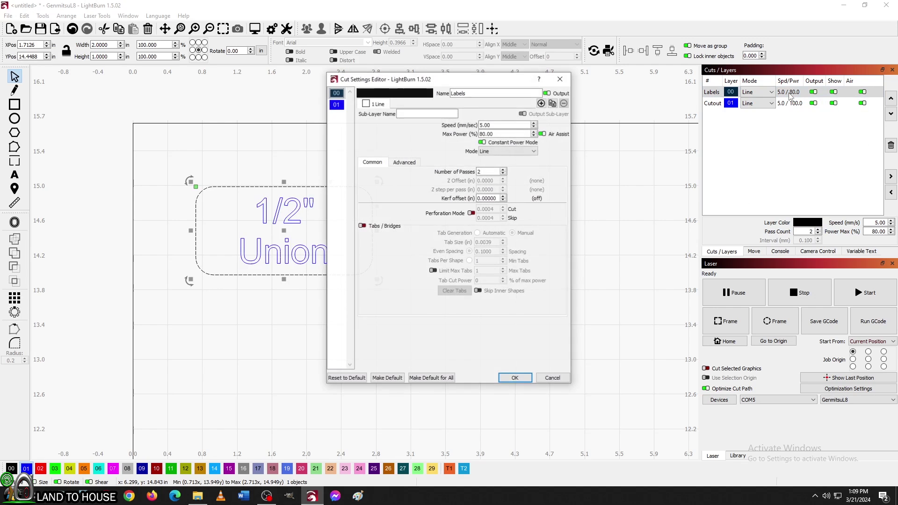
# Step: Set the Labels layer to one pass and change the Cutout layer's mode to Fill
pyautogui.click(504, 172)
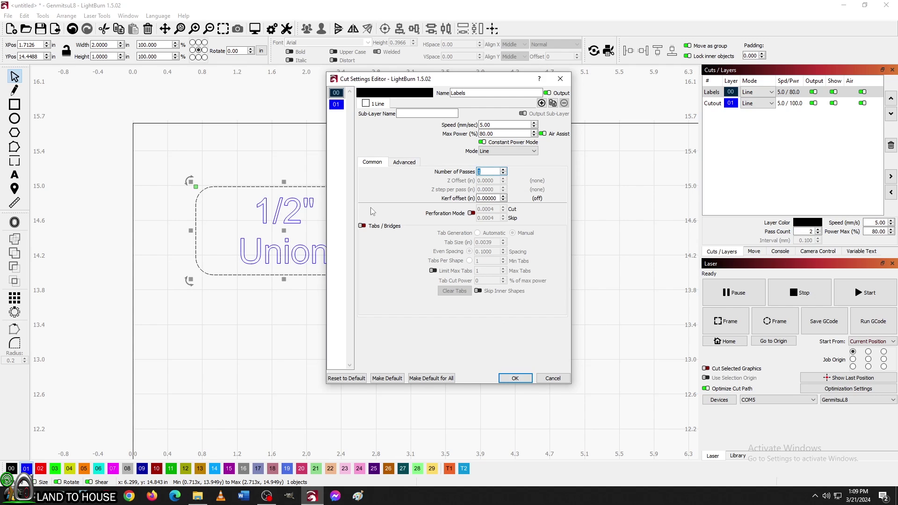
pyautogui.click(340, 107)
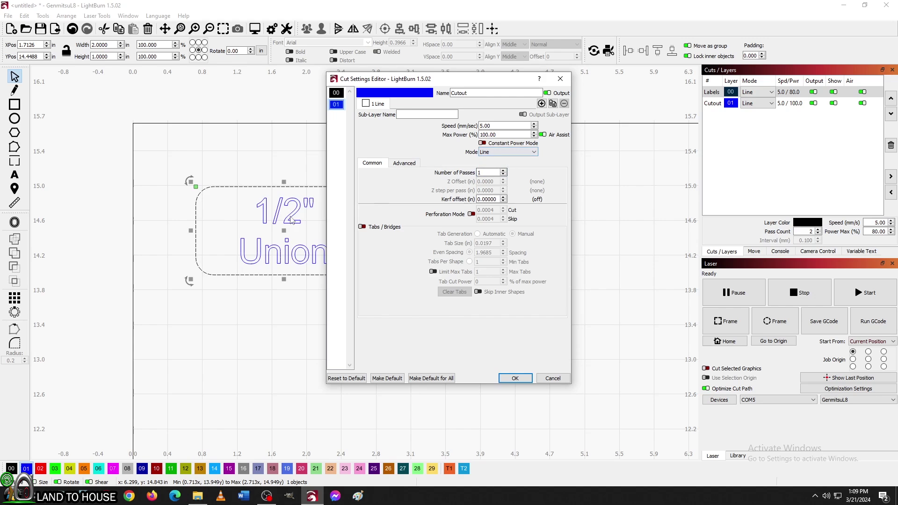
pyautogui.click(507, 154)
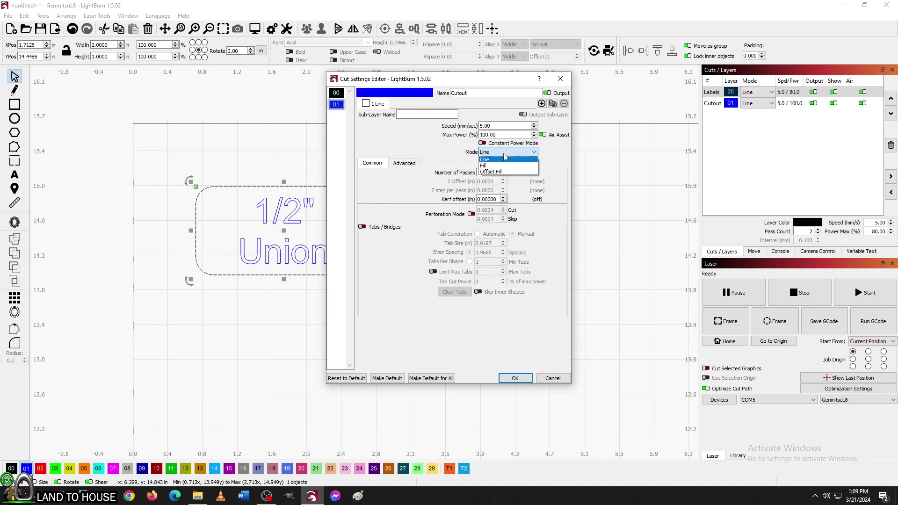
pyautogui.click(497, 167)
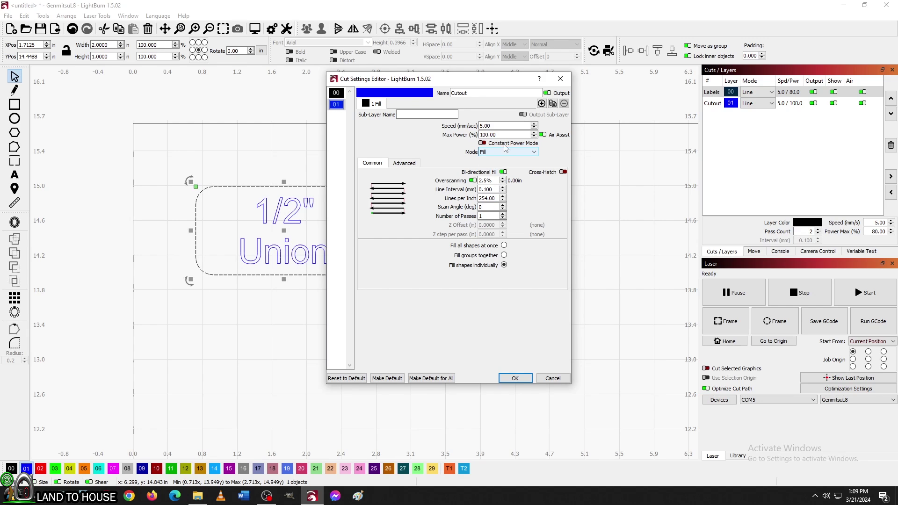
# Step: Give the Cutout layer a speed of 180 and 50% max power, and apply the settings
pyautogui.moveTo(491, 125); pyautogui.dragTo(477, 127)
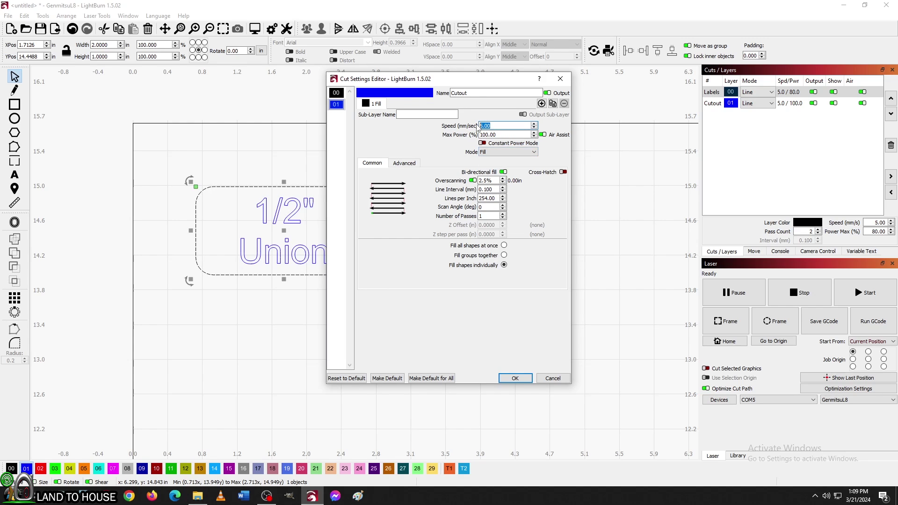
pyautogui.write('180')
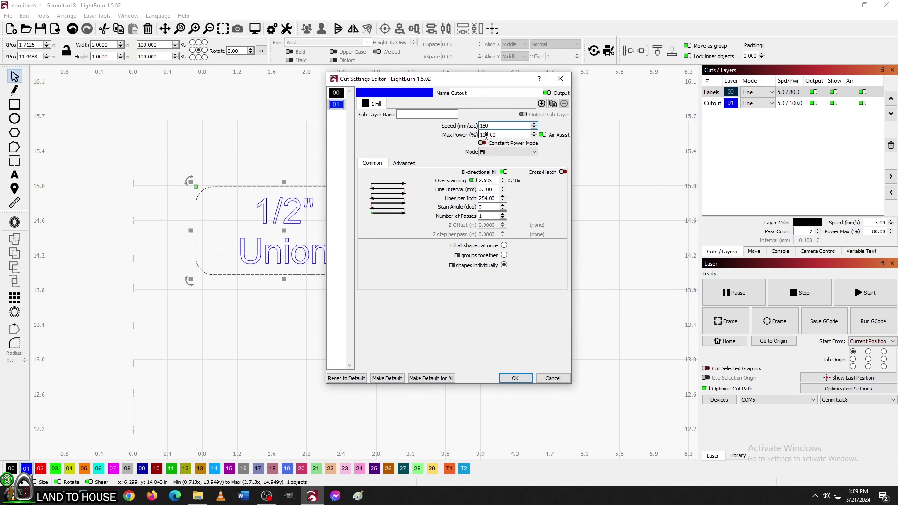
pyautogui.click(486, 134)
pyautogui.click(514, 379)
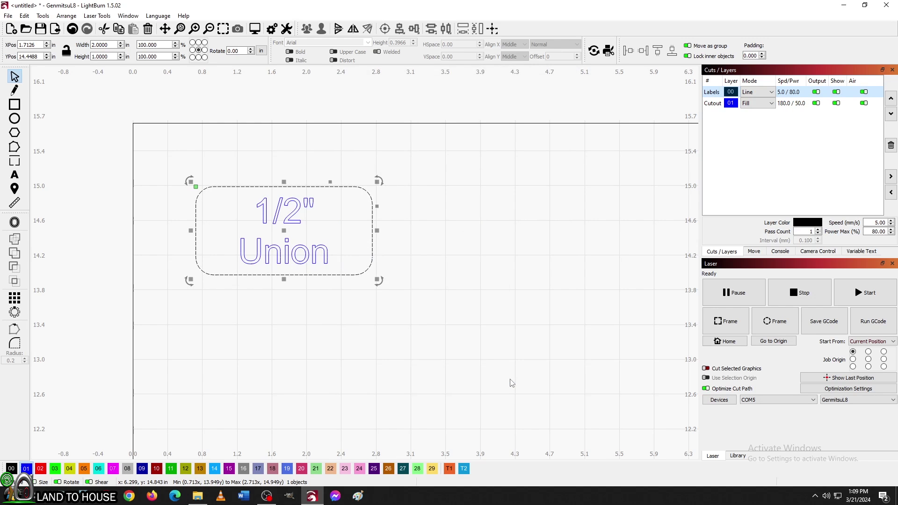